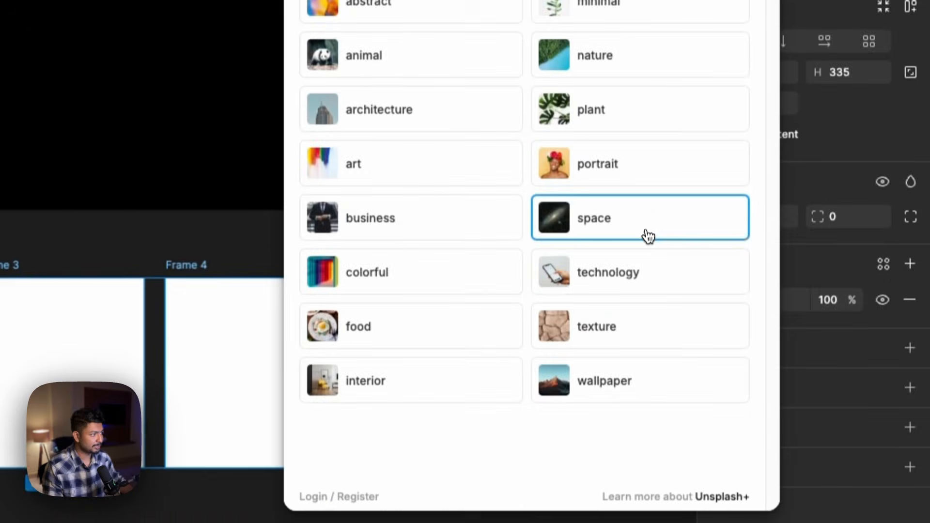
- Fill the selected frames with random images from the Unsplash space preset and close the plugin
{"action": "left_click", "coordinate": [647, 356]}
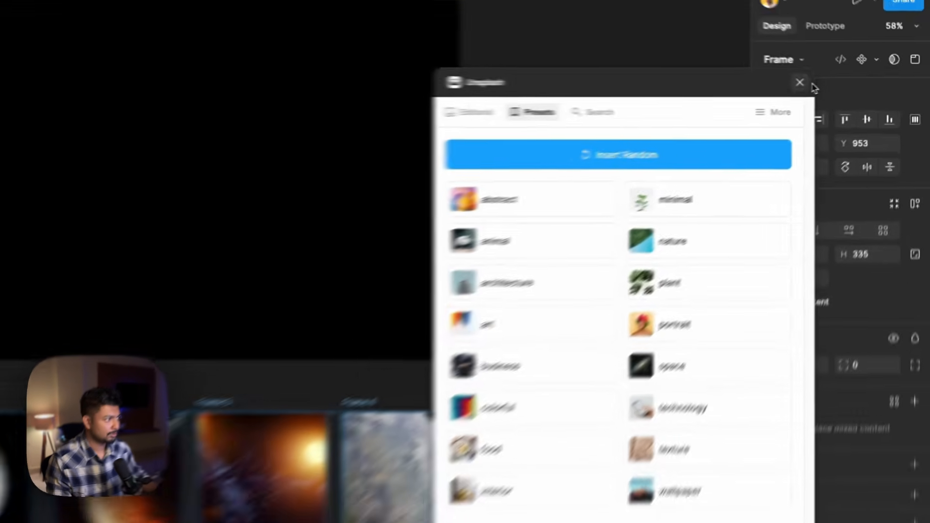
{"action": "left_click", "coordinate": [845, 85]}
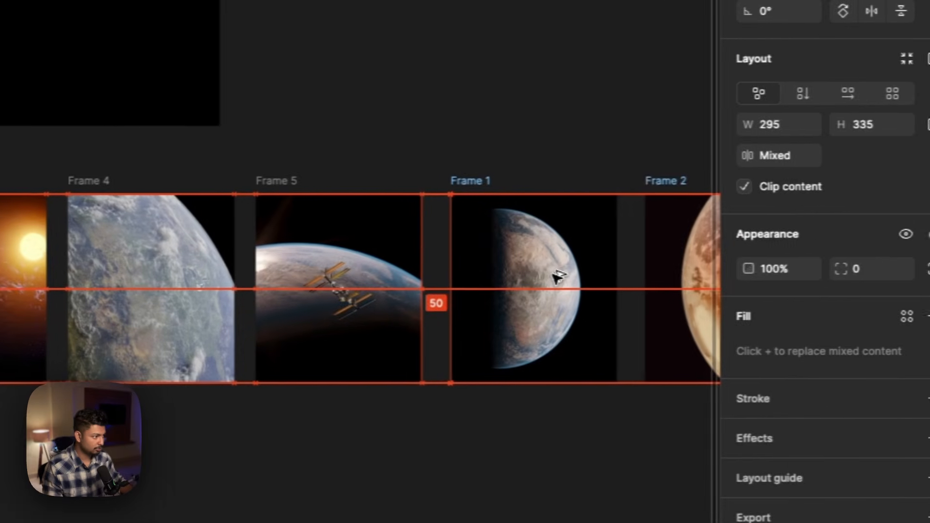
- Duplicate the row of five image frames directly after the originals with a 50 px gap
{"action": "scroll", "coordinate": [533, 279], "scroll_direction": "down", "scroll_amount": 3}
{"action": "scroll", "coordinate": [530, 276], "scroll_direction": "right", "scroll_amount": 10}
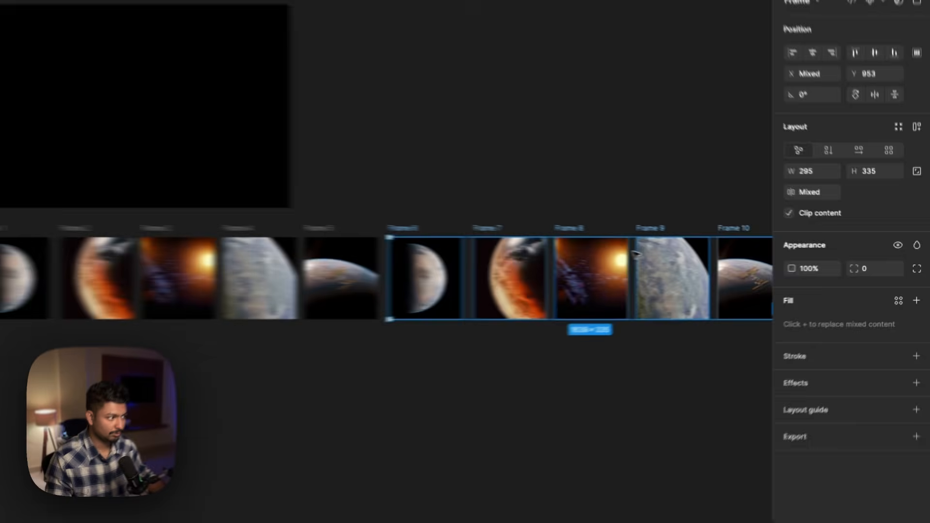
{"action": "scroll", "coordinate": [522, 271], "scroll_direction": "down", "scroll_amount": 3}
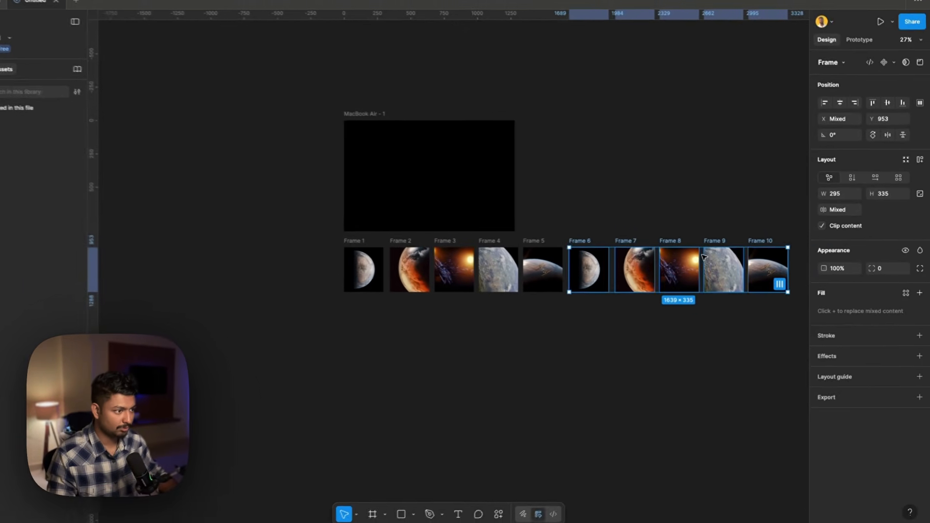
{"action": "scroll", "coordinate": [522, 271], "scroll_direction": "right", "scroll_amount": 1}
{"action": "scroll", "coordinate": [522, 271], "scroll_direction": "up", "scroll_amount": 5}
{"action": "scroll", "coordinate": [709, 258], "scroll_direction": "down", "scroll_amount": 3}
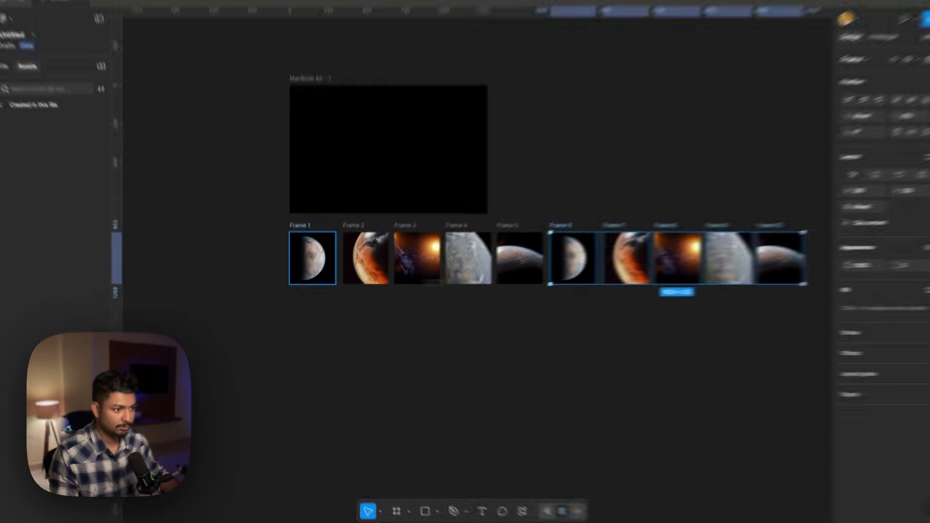
- Group all ten image frames in a horizontal auto layout with a 40 px gap between items
{"action": "left_click", "coordinate": [294, 305]}
{"action": "left_click_drag", "start_coordinate": [258, 324], "coordinate": [686, 281]}
{"action": "left_click_drag", "start_coordinate": [913, 231], "coordinate": [647, 262]}
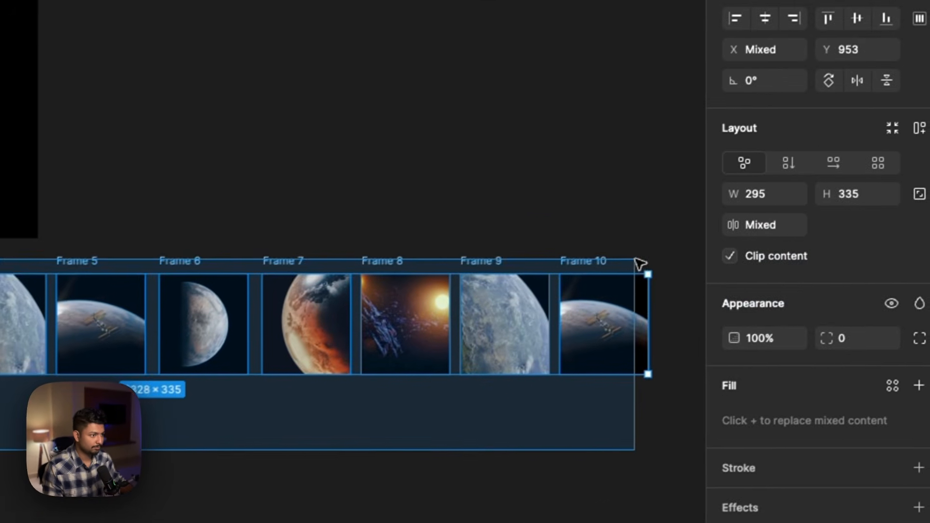
{"action": "key", "text": "shift+a"}
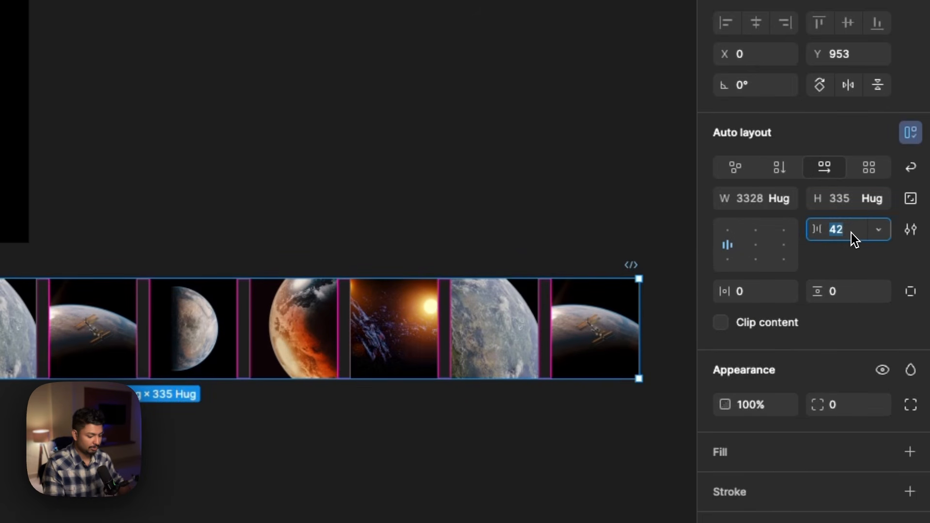
{"action": "key", "text": "Return"}
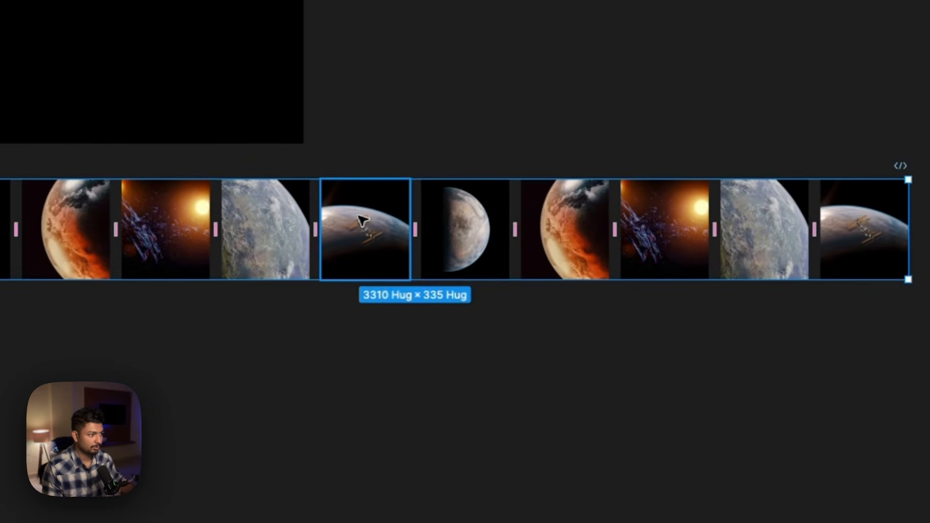
- Wrap the auto layout row in a new frame and narrow that frame to 1280 px wide
{"action": "right_click", "coordinate": [82, 318]}
{"action": "mouse_move", "coordinate": [108, 306]}
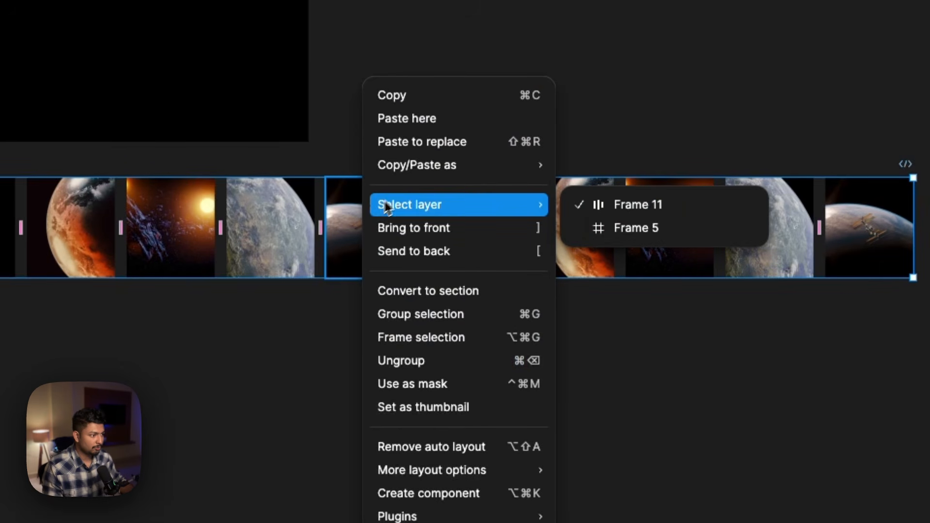
{"action": "left_click", "coordinate": [407, 336]}
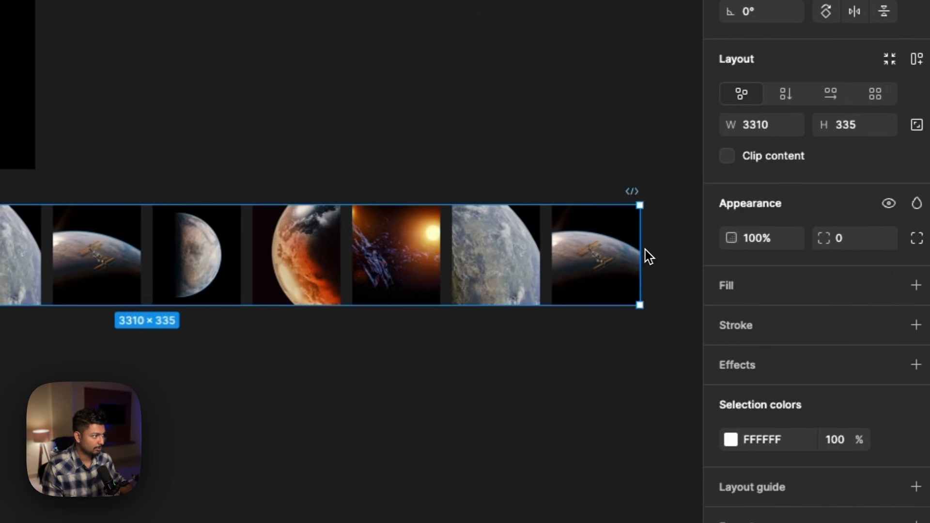
{"action": "left_click_drag", "start_coordinate": [639, 253], "coordinate": [33, 261]}
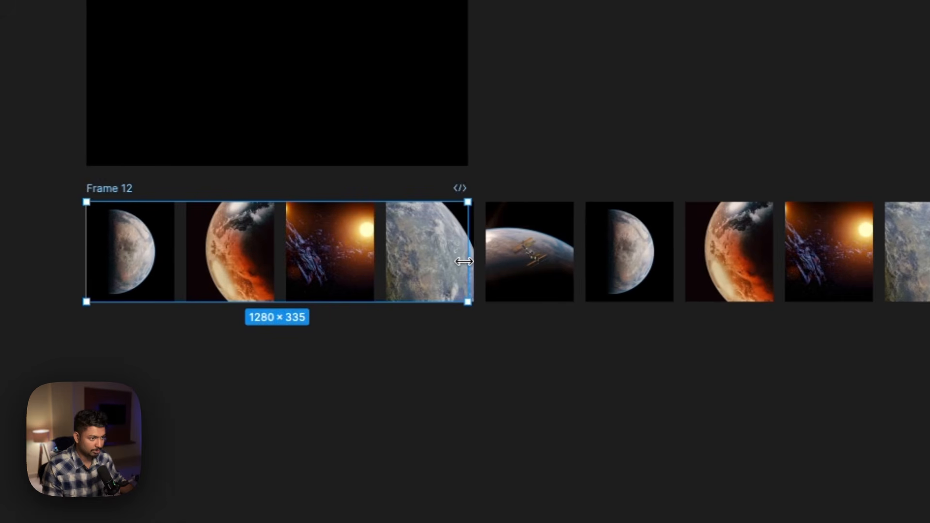
{"action": "left_click_drag", "start_coordinate": [139, 243], "coordinate": [155, 241]}
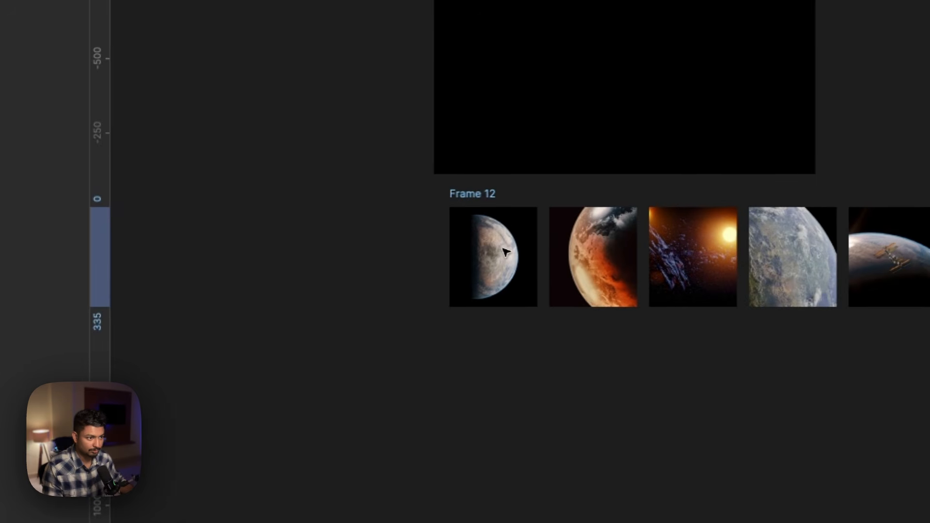
{"action": "left_click_drag", "start_coordinate": [503, 249], "coordinate": [490, 252]}
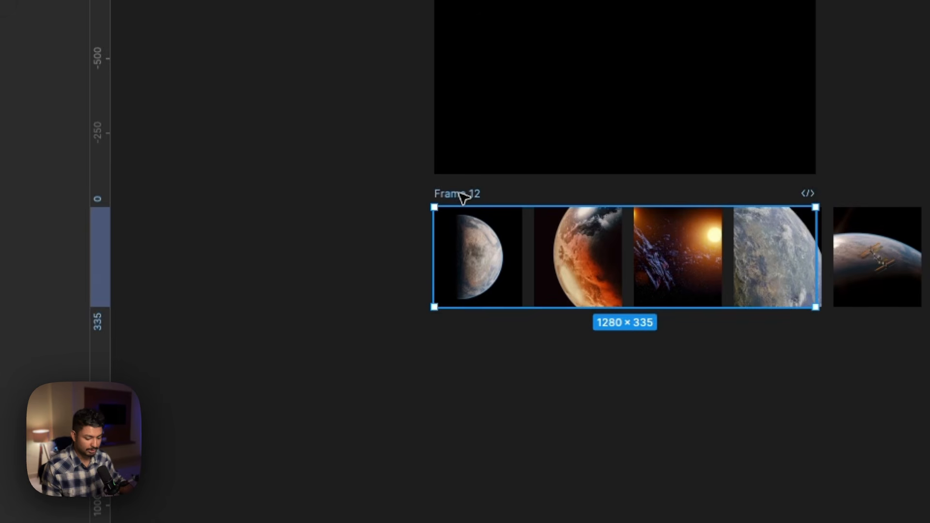
- Duplicate Frame 12 below itself and shift the copy's inner image row left until its second image set starts near the frame's left edge
{"action": "left_click_drag", "start_coordinate": [463, 198], "coordinate": [462, 348]}
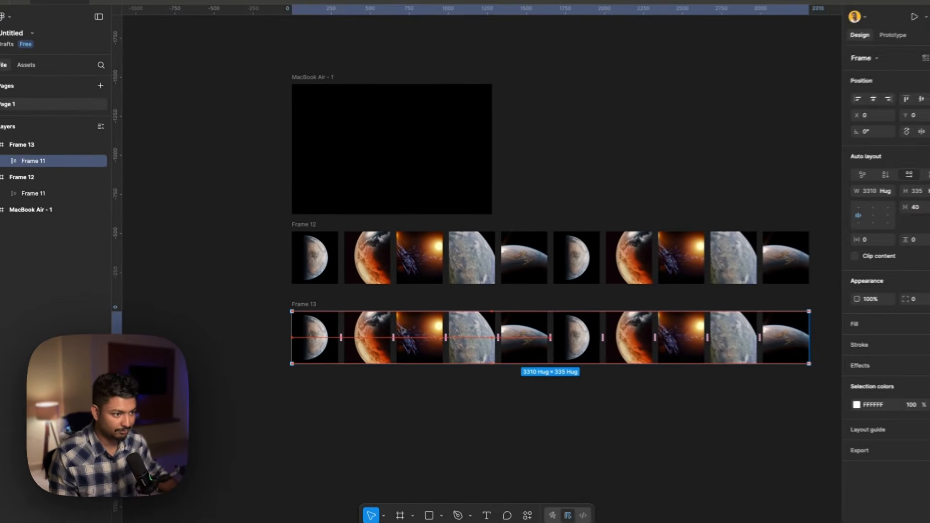
{"action": "left_click_drag", "start_coordinate": [564, 349], "coordinate": [394, 350]}
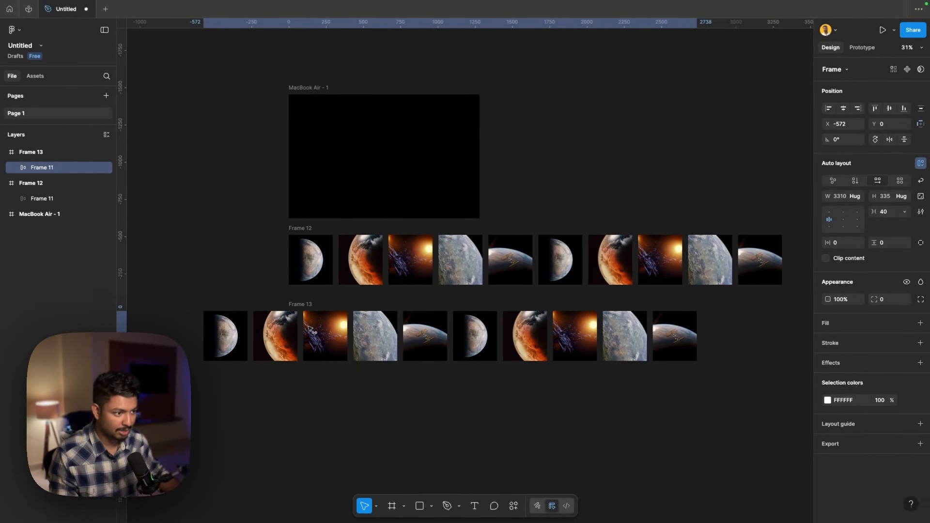
{"action": "left_click_drag", "start_coordinate": [313, 332], "coordinate": [200, 327]}
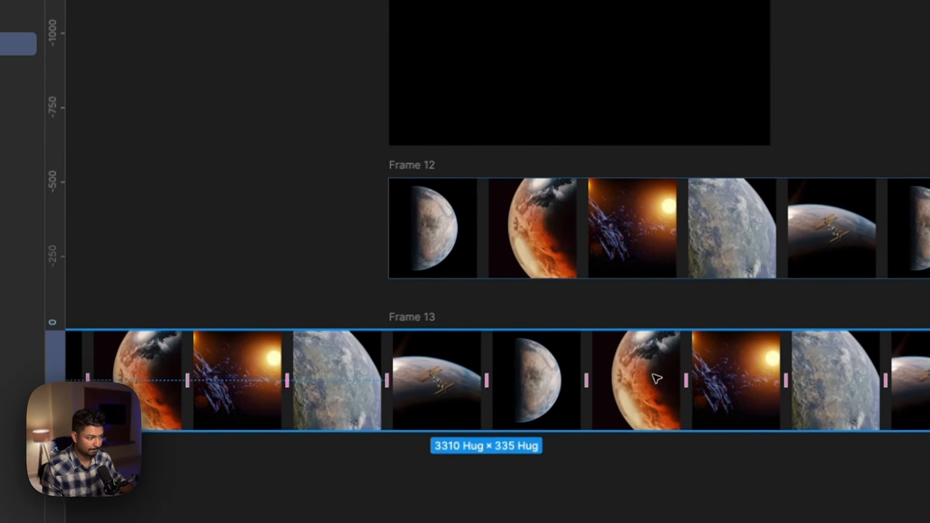
{"action": "left_click_drag", "start_coordinate": [660, 274], "coordinate": [615, 271]}
{"action": "left_click_drag", "start_coordinate": [605, 384], "coordinate": [545, 386]}
- Nudge the inner row in Frame 13 to X -1675 so its sixth image lines up exactly with the frame's left edge
{"action": "scroll", "coordinate": [546, 385], "scroll_direction": "up", "scroll_amount": 5}
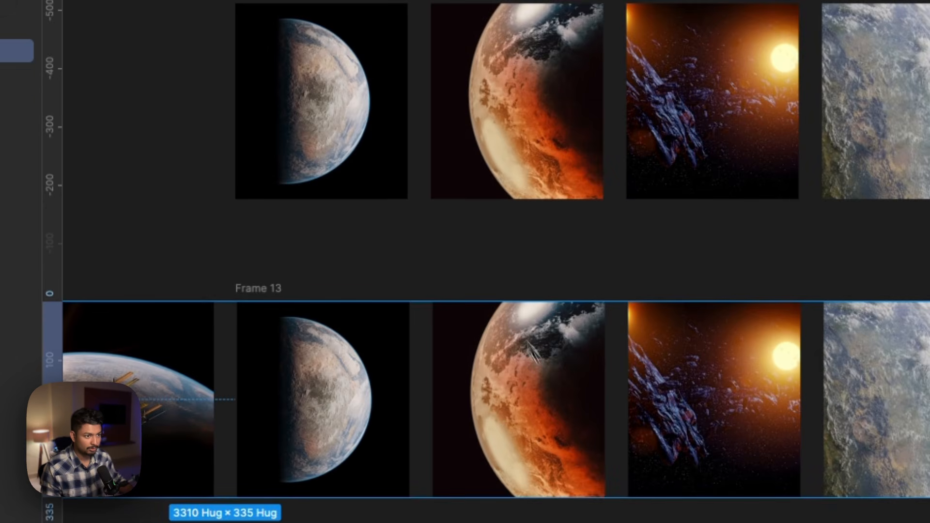
{"action": "scroll", "coordinate": [374, 163], "scroll_direction": "down", "scroll_amount": 3}
{"action": "scroll", "coordinate": [373, 164], "scroll_direction": "left", "scroll_amount": 4}
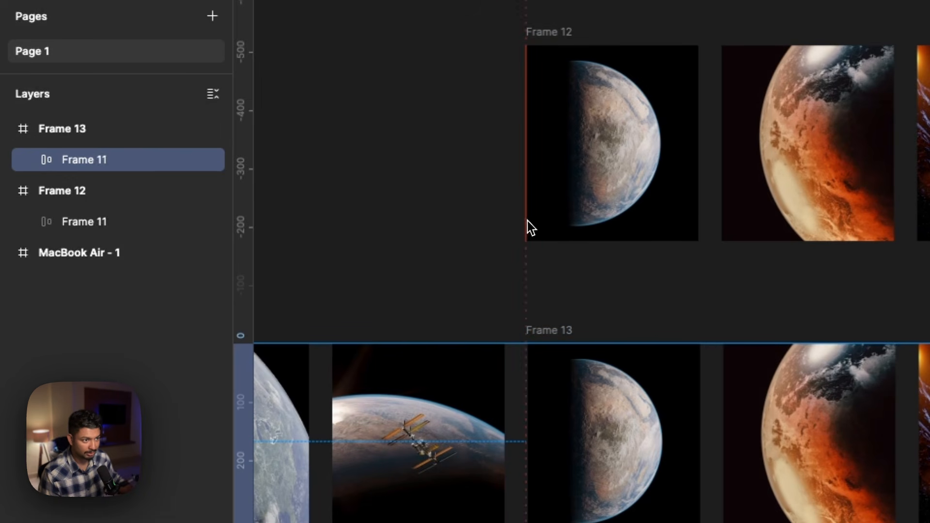
{"action": "scroll", "coordinate": [265, 200], "scroll_direction": "up", "scroll_amount": 5}
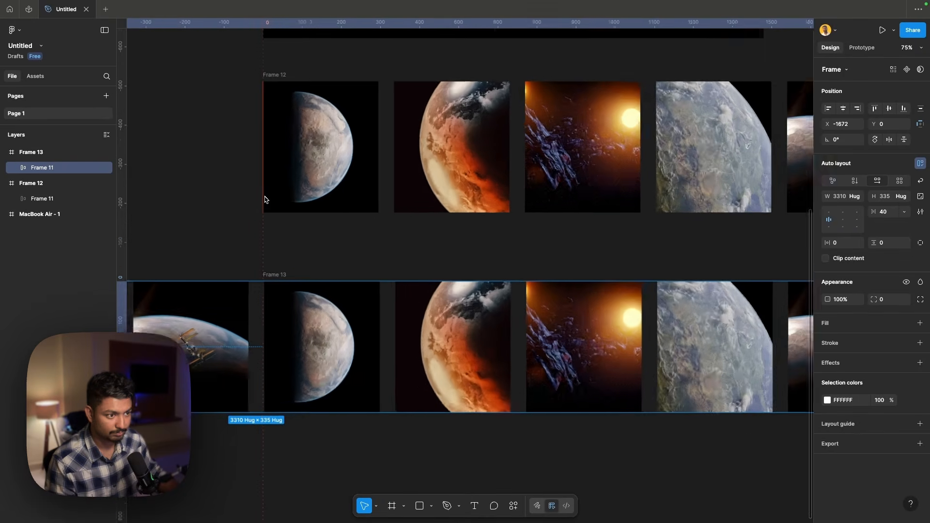
{"action": "scroll", "coordinate": [264, 199], "scroll_direction": "down", "scroll_amount": 2}
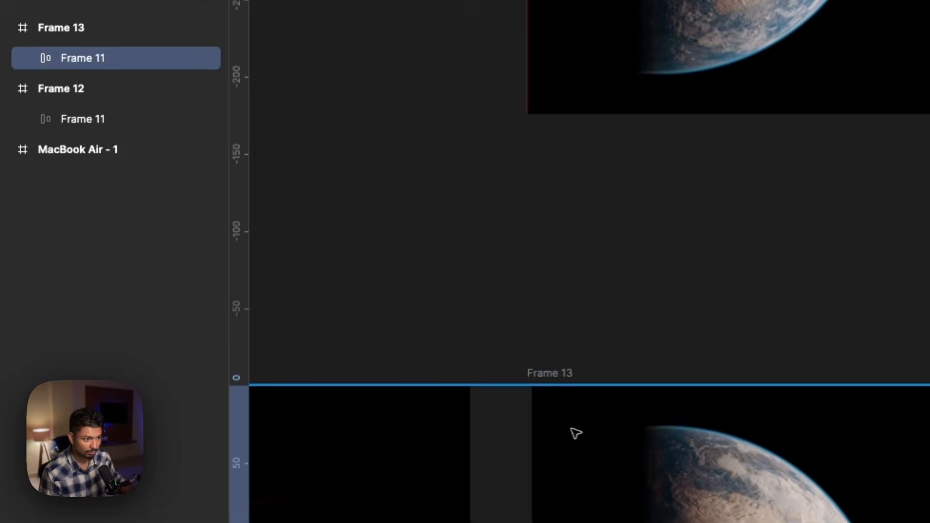
{"action": "double_click", "coordinate": [286, 356]}
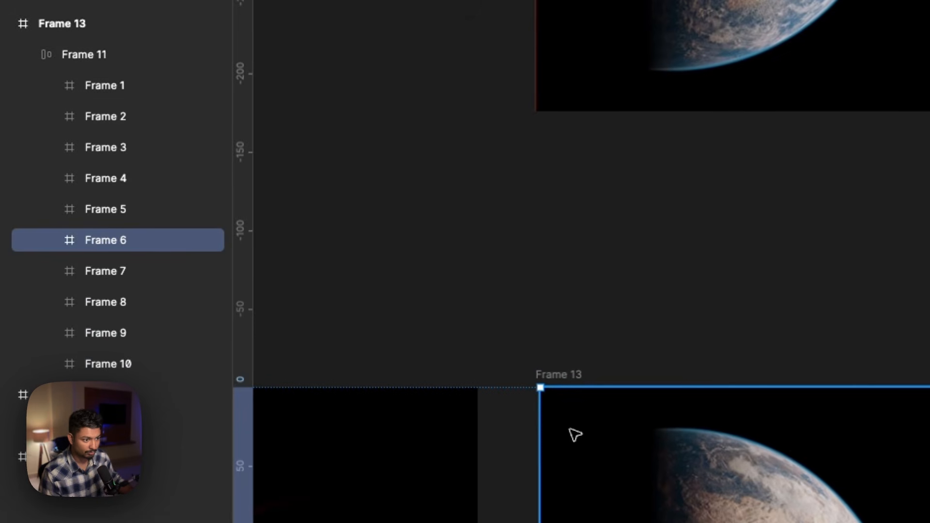
{"action": "left_click", "coordinate": [120, 54]}
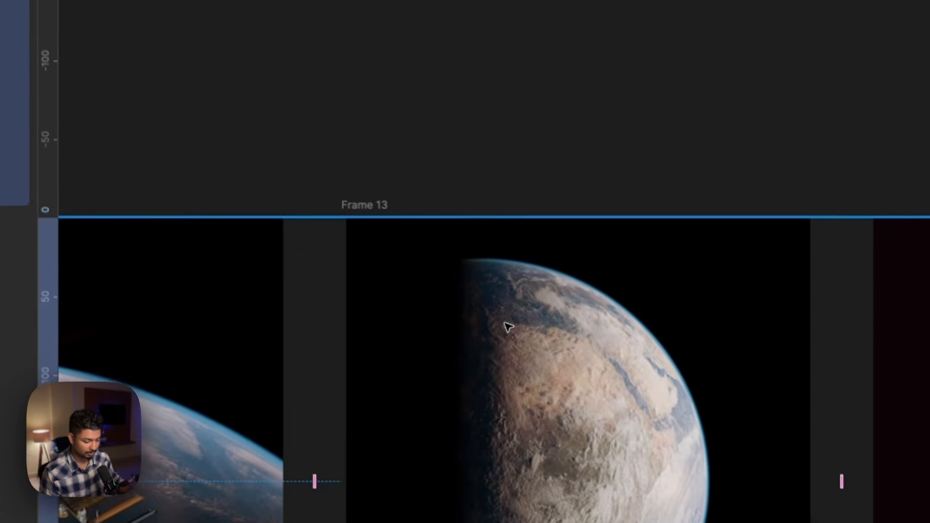
{"action": "key", "text": "Left"}
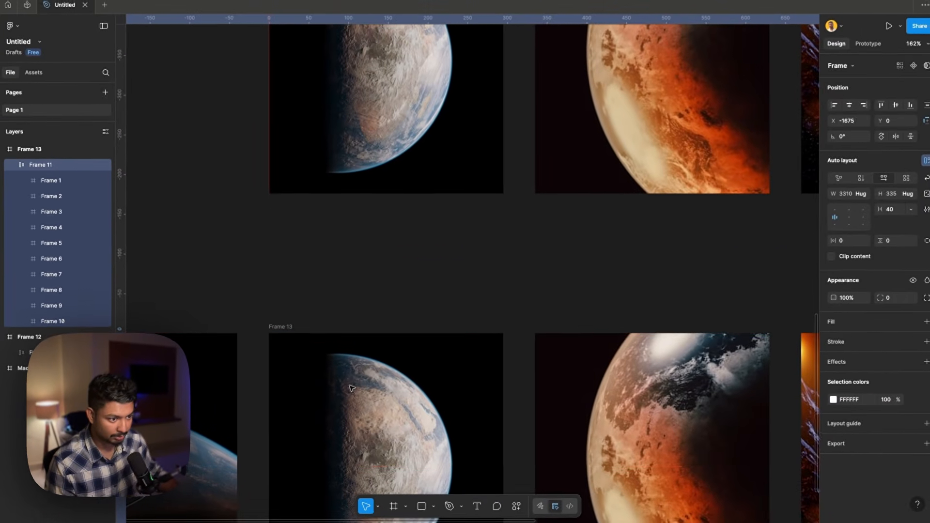
{"action": "left_click_drag", "start_coordinate": [346, 386], "coordinate": [347, 387]}
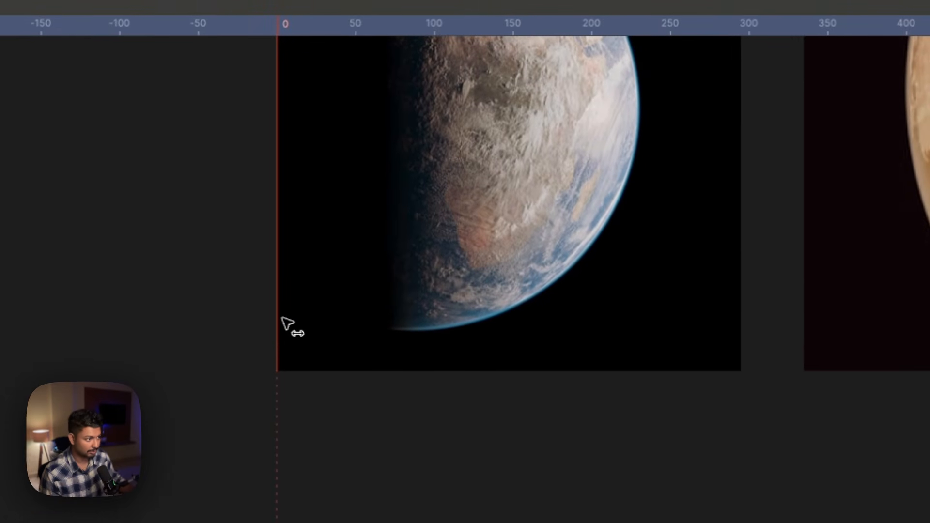
- Enable Clip content on both Frame 12 and Frame 13
{"action": "scroll", "coordinate": [287, 323], "scroll_direction": "down", "scroll_amount": 5}
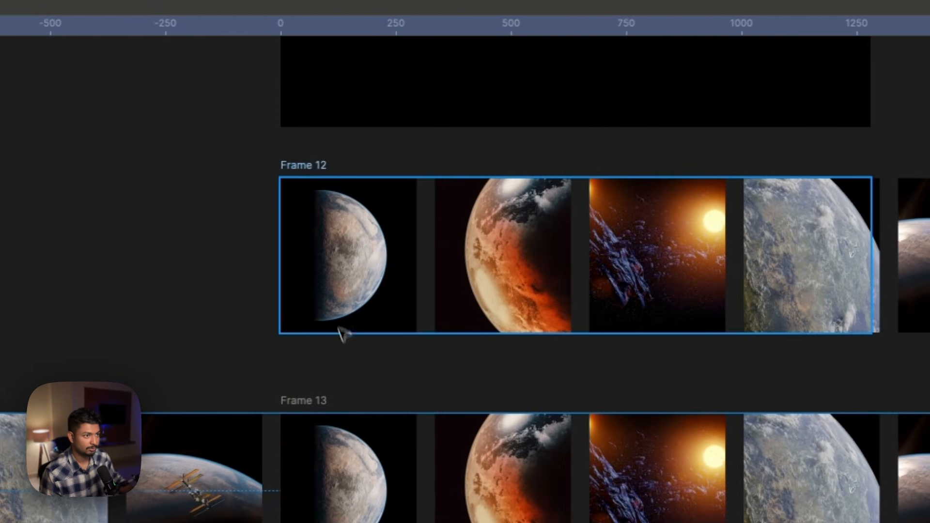
{"action": "left_click", "coordinate": [322, 165]}
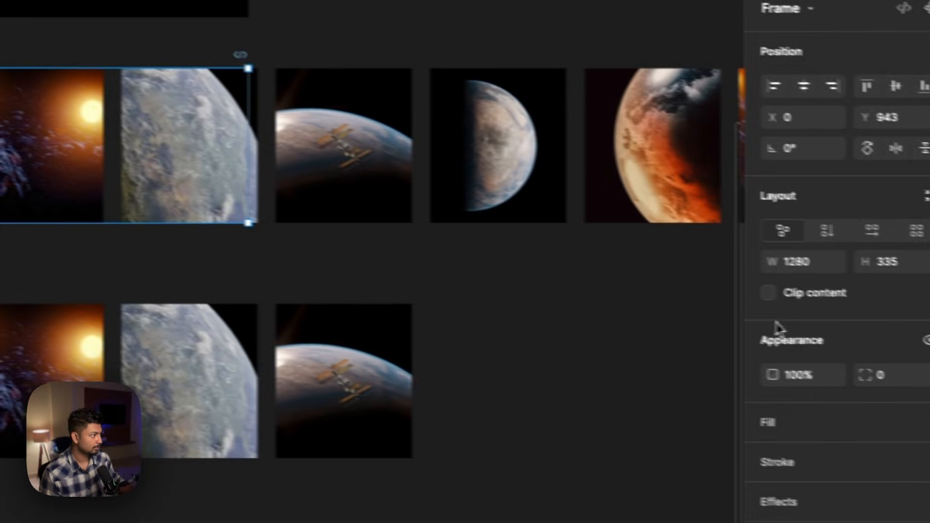
{"action": "left_click", "coordinate": [768, 293]}
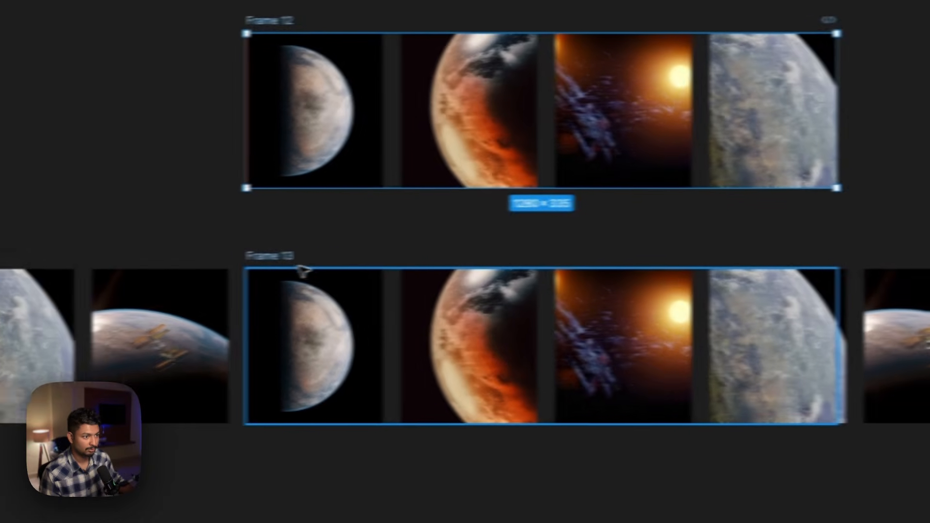
{"action": "left_click", "coordinate": [350, 255]}
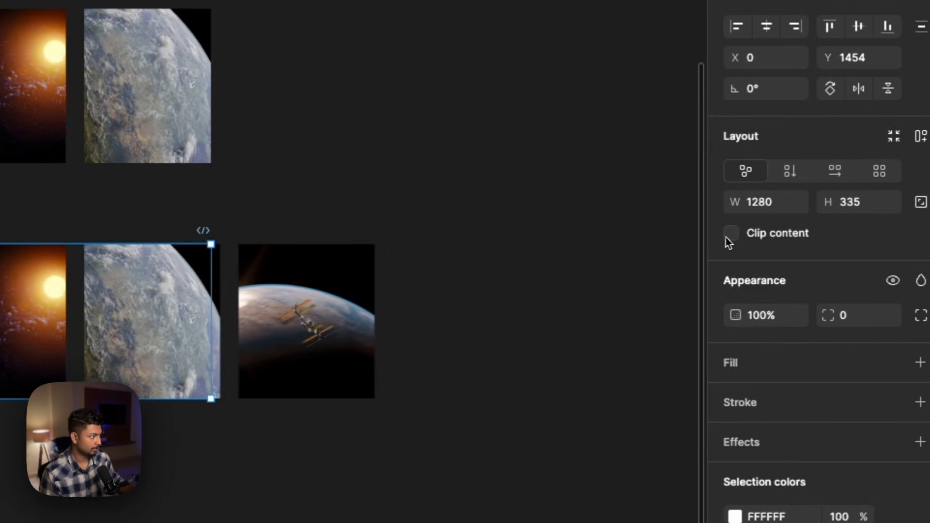
{"action": "left_click", "coordinate": [726, 234]}
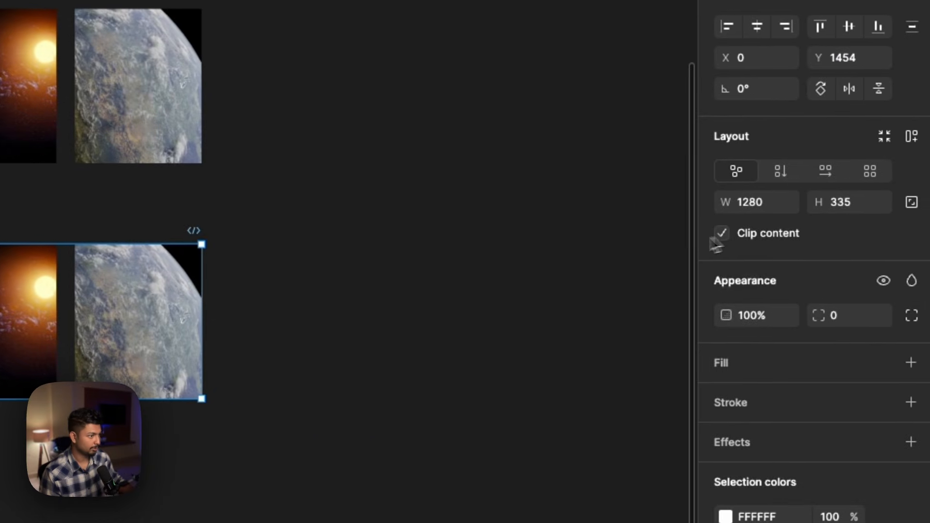
- Combine Frame 12 and Frame 13 into a single component set
{"action": "scroll", "coordinate": [371, 247], "scroll_direction": "down", "scroll_amount": 3}
{"action": "scroll", "coordinate": [371, 247], "scroll_direction": "up", "scroll_amount": 2}
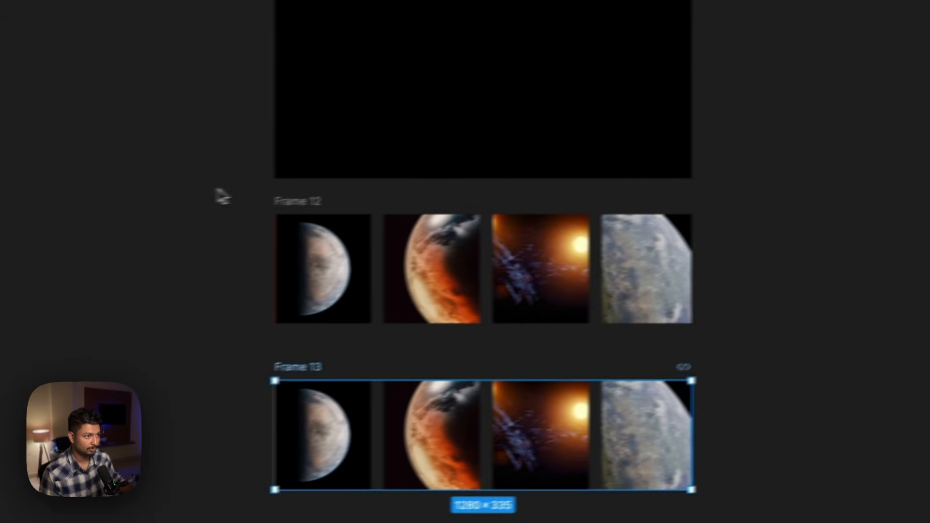
{"action": "left_click_drag", "start_coordinate": [270, 178], "coordinate": [865, 522]}
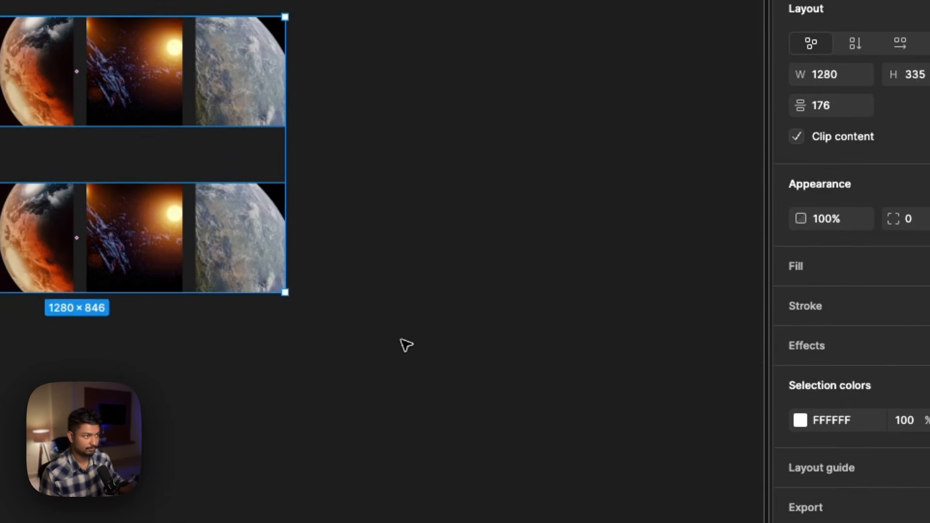
{"action": "left_click", "coordinate": [860, 112]}
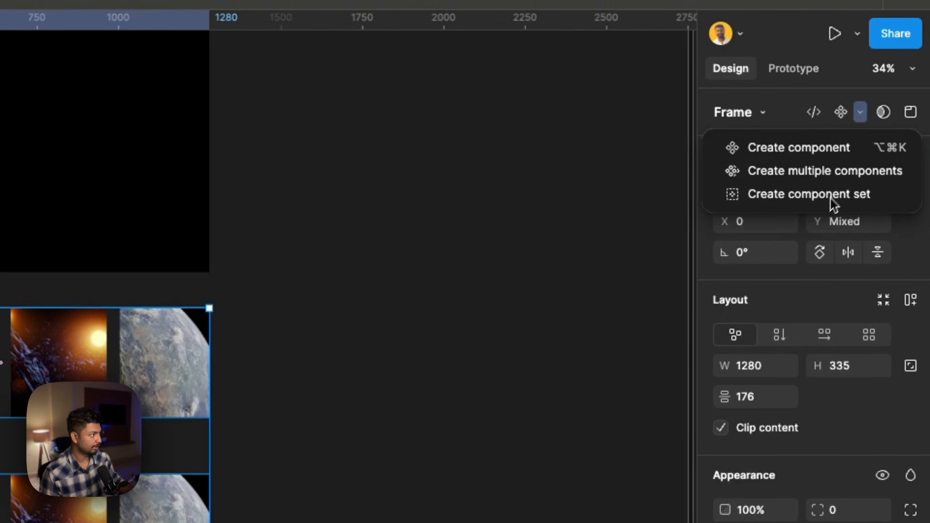
{"action": "left_click", "coordinate": [830, 198]}
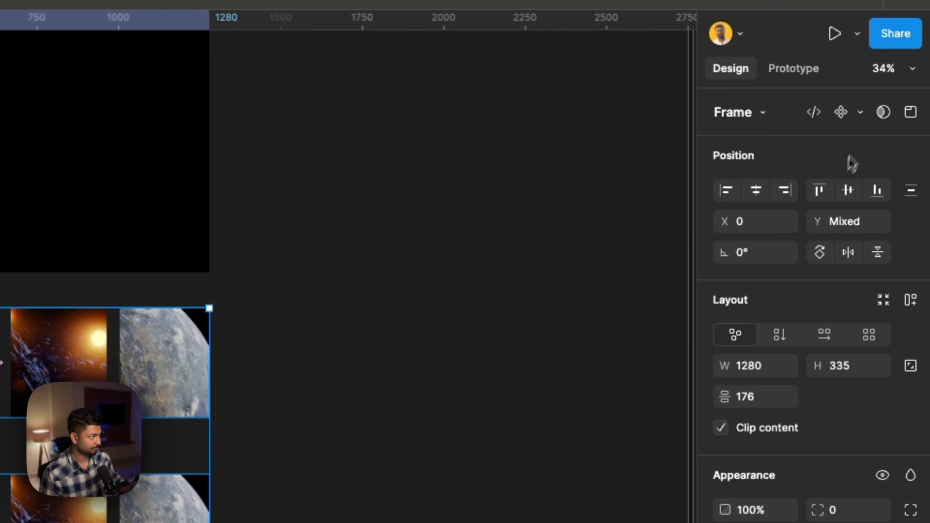
{"action": "left_click", "coordinate": [860, 112]}
{"action": "left_click", "coordinate": [836, 193]}
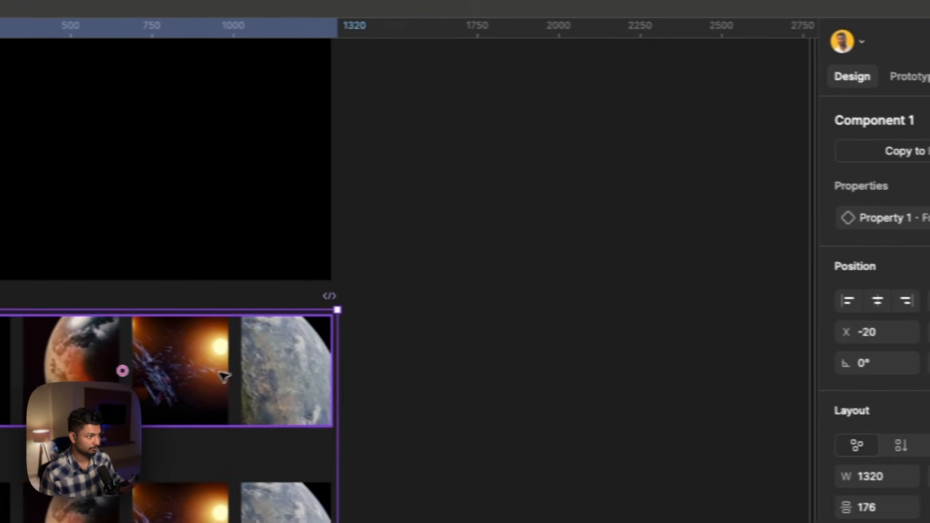
- Link the first variant to Frame 13 with a 1 ms After delay trigger and a linear Smart animate transition of 10000 ms
{"action": "left_click", "coordinate": [906, 77]}
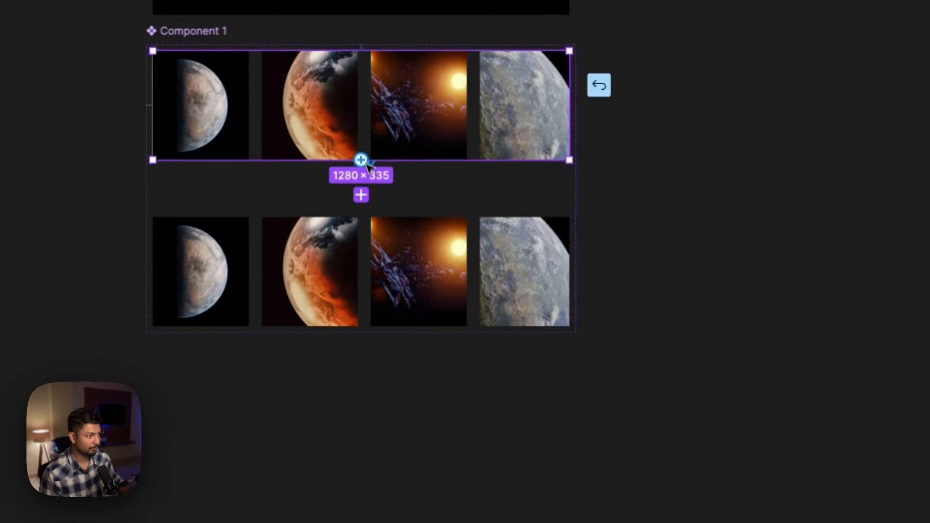
{"action": "left_click_drag", "start_coordinate": [207, 282], "coordinate": [224, 378]}
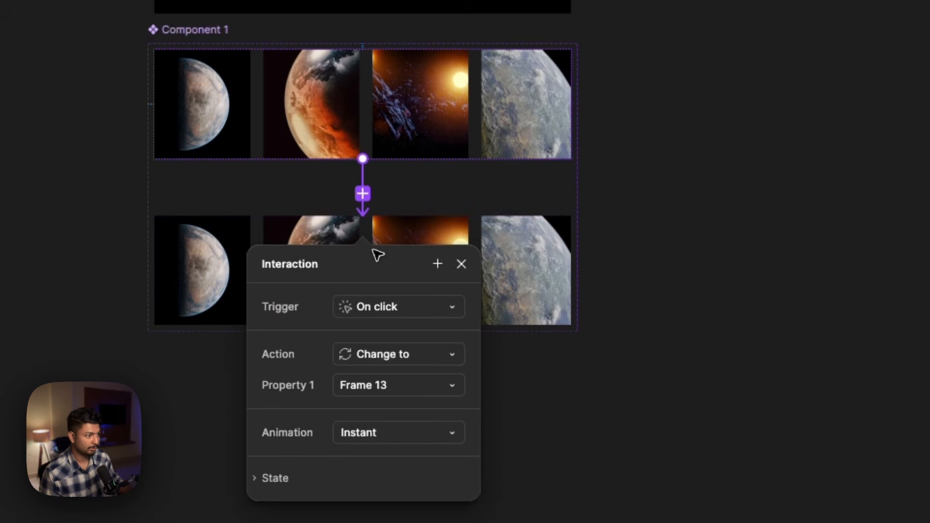
{"action": "left_click", "coordinate": [390, 307]}
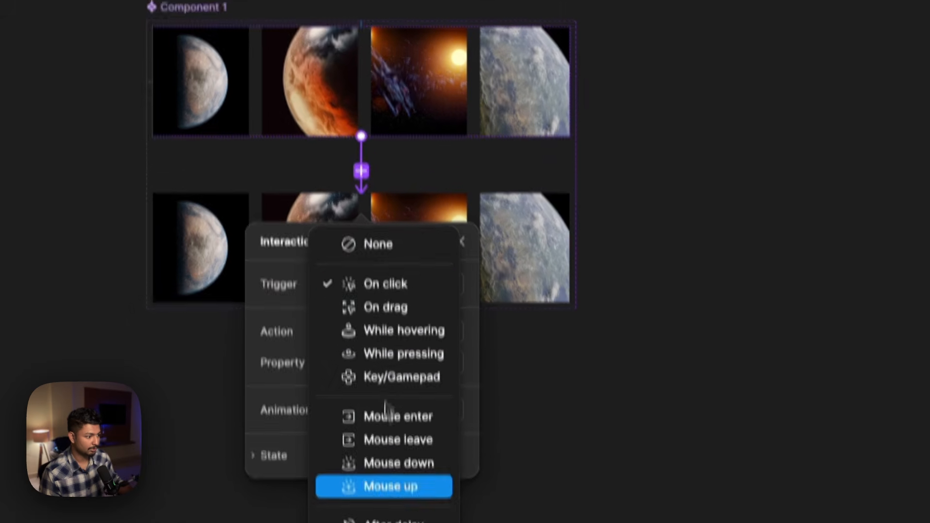
{"action": "left_click", "coordinate": [376, 458]}
{"action": "left_click", "coordinate": [395, 246]}
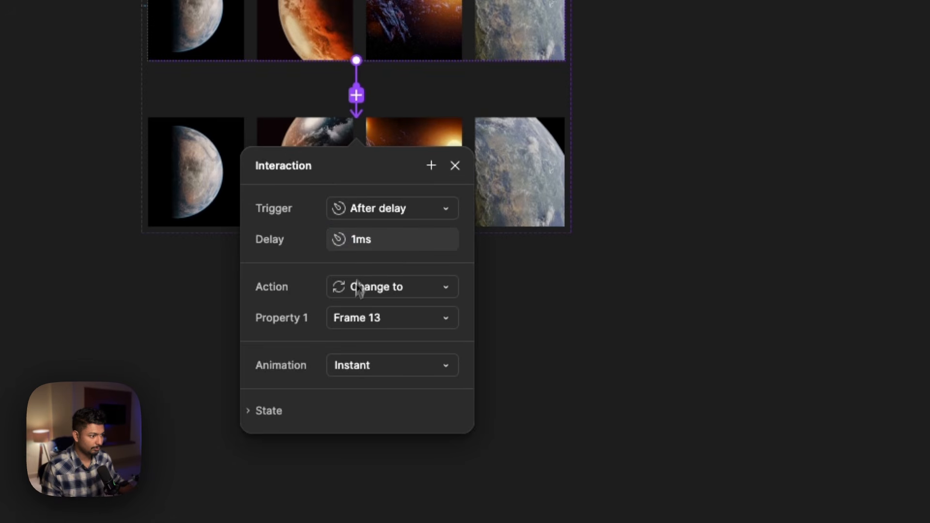
{"action": "left_click", "coordinate": [352, 366]}
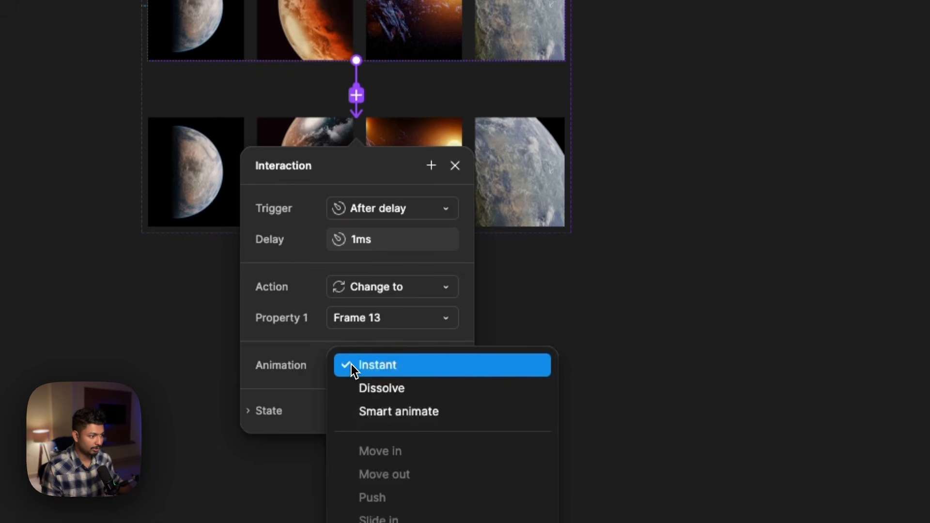
{"action": "left_click", "coordinate": [363, 411]}
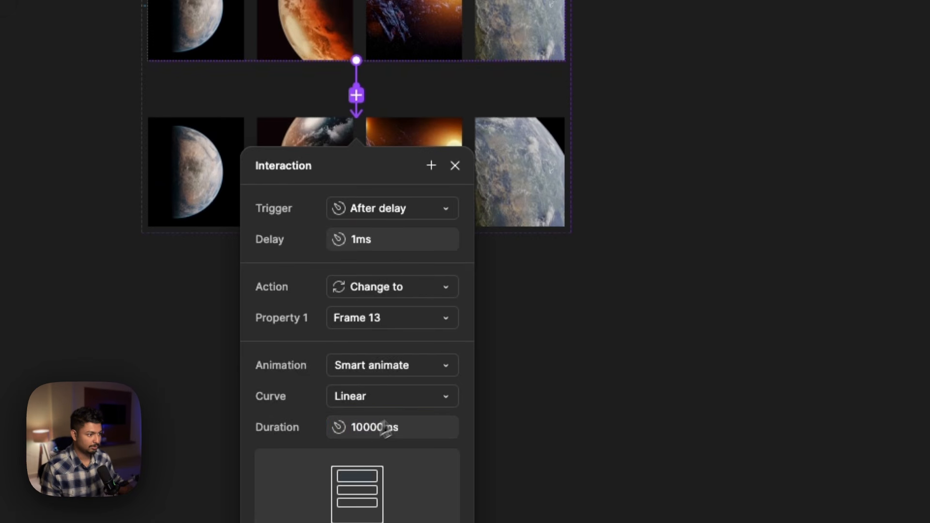
- Link the second variant back to Frame 12 with an After delay trigger, setting its delay and transition animation type
{"action": "left_click", "coordinate": [514, 375]}
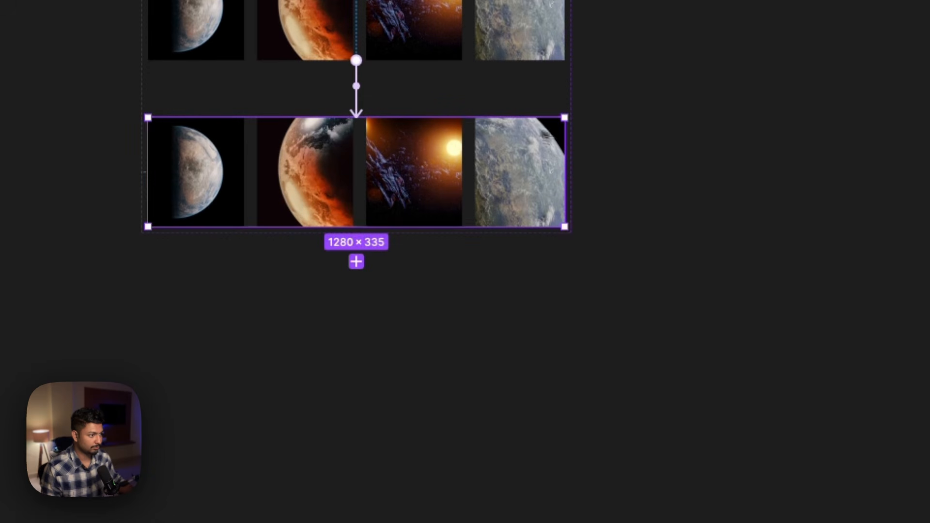
{"action": "left_click_drag", "start_coordinate": [371, 118], "coordinate": [395, 31]}
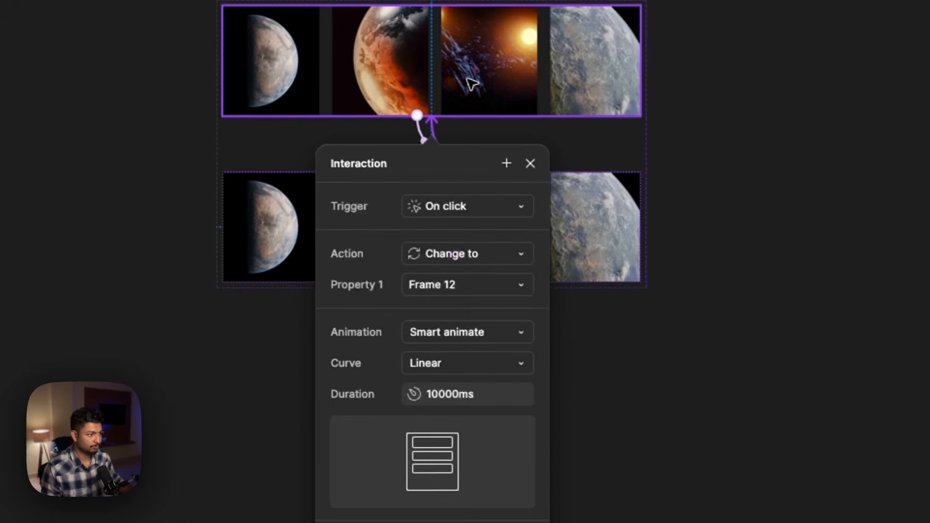
{"action": "left_click", "coordinate": [471, 218]}
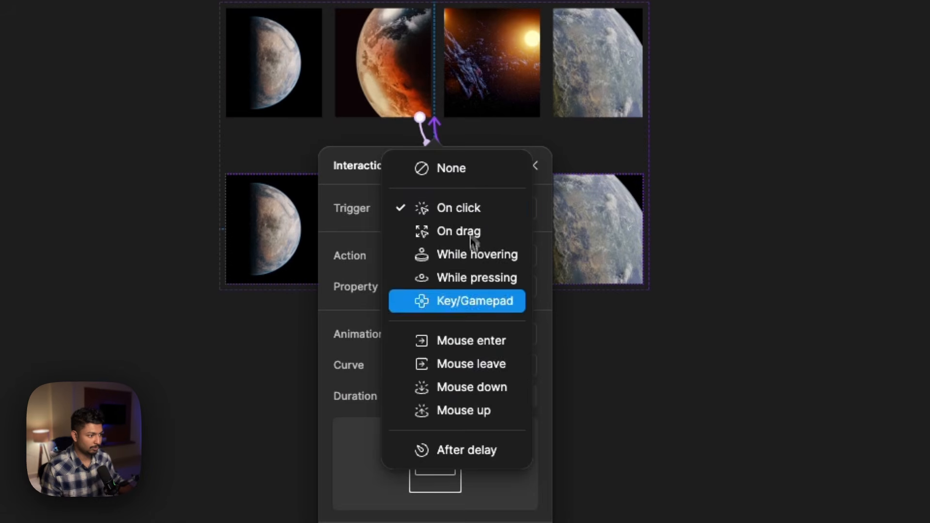
{"action": "left_click", "coordinate": [450, 449]}
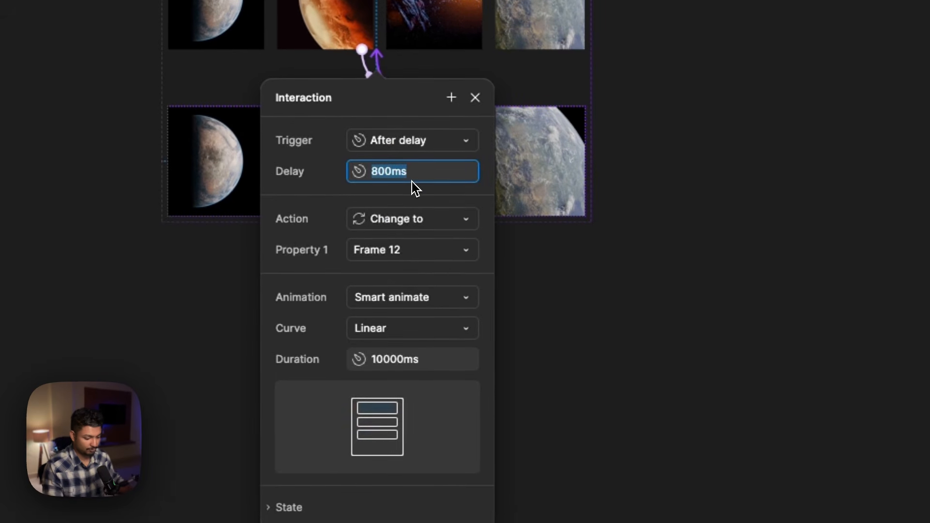
{"action": "left_click", "coordinate": [406, 295]}
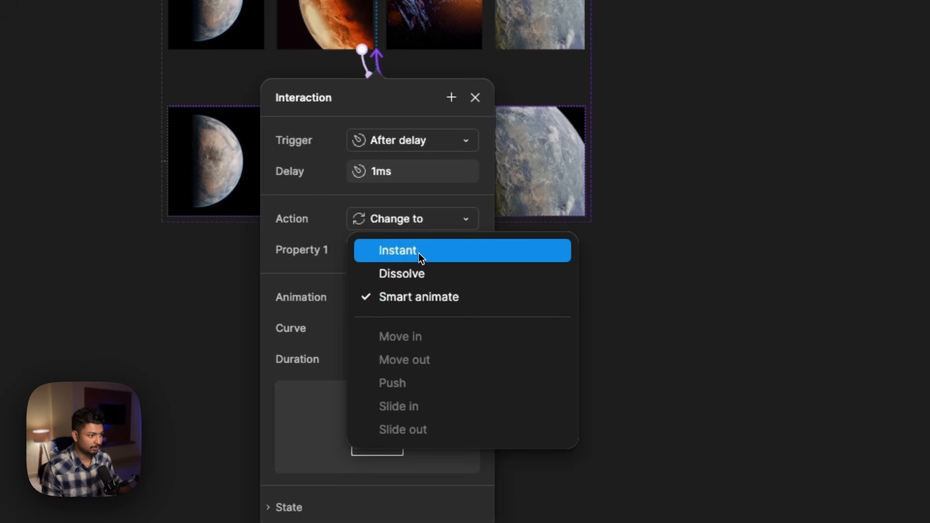
{"action": "left_click", "coordinate": [418, 251]}
{"action": "left_click", "coordinate": [689, 277]}
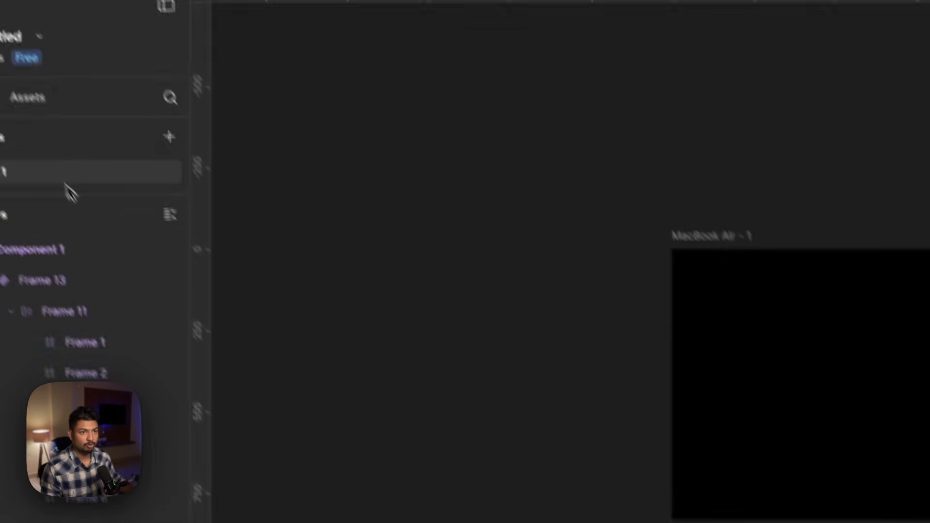
- Place an instance of Component 1 from the file's assets across the MacBook Air - 1 frame
{"action": "left_click", "coordinate": [54, 153]}
{"action": "left_click_drag", "start_coordinate": [72, 274], "coordinate": [833, 439]}
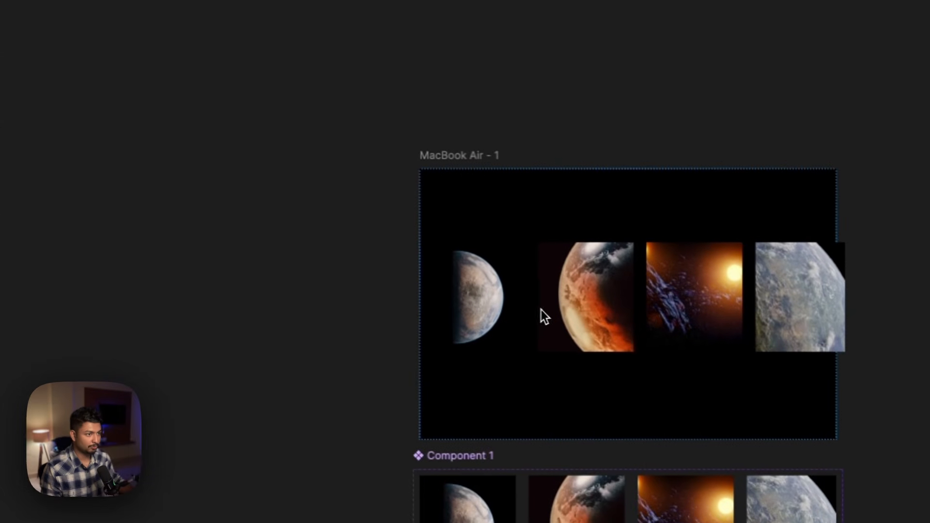
{"action": "left_click", "coordinate": [530, 307]}
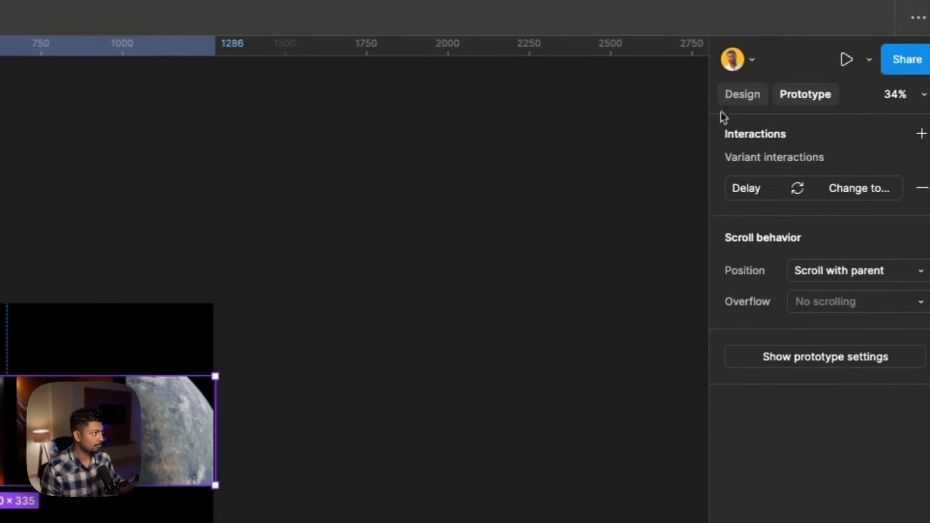
- Centre the Component 1 instance within the MacBook Air - 1 frame and launch the prototype presentation
{"action": "left_click", "coordinate": [731, 95]}
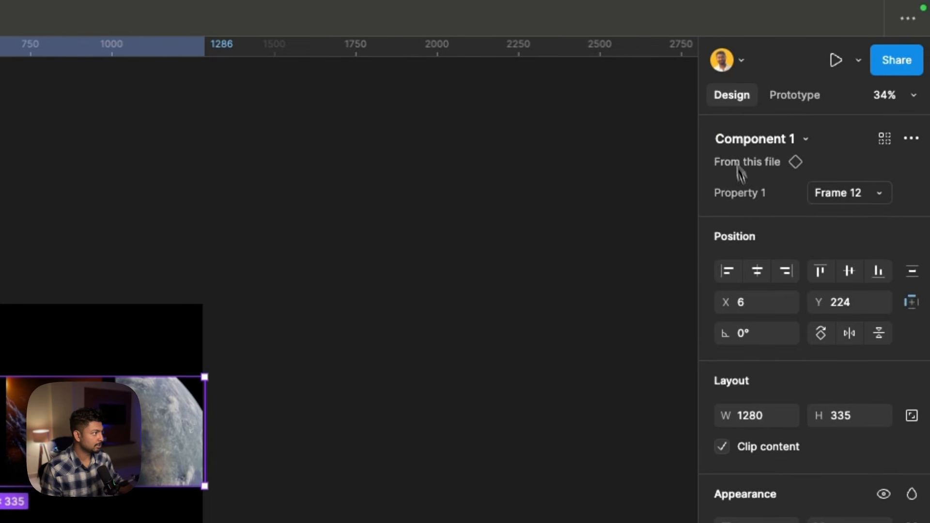
{"action": "left_click", "coordinate": [622, 303]}
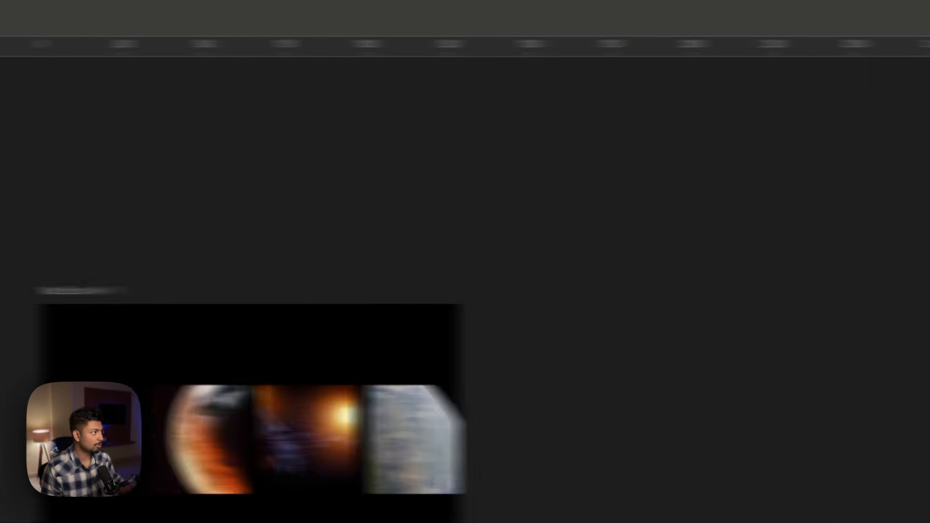
{"action": "left_click", "coordinate": [856, 75]}
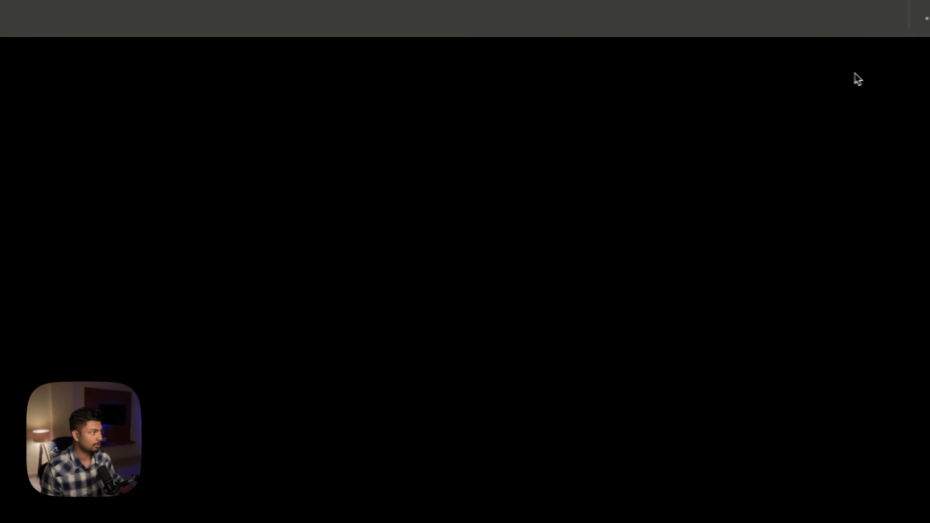